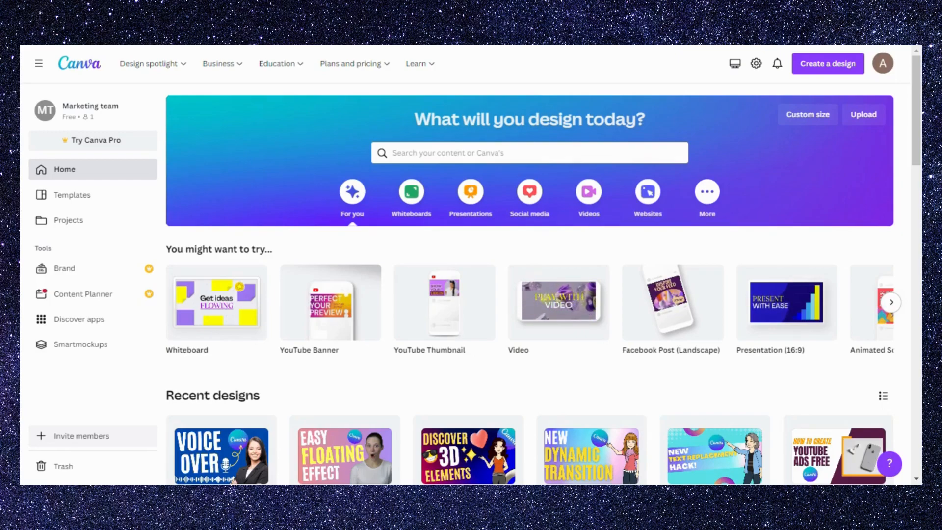
Step: Create a YouTube Thumbnail design and apply the "How to Succeed in Business" template with the woman in glasses
click(438, 321)
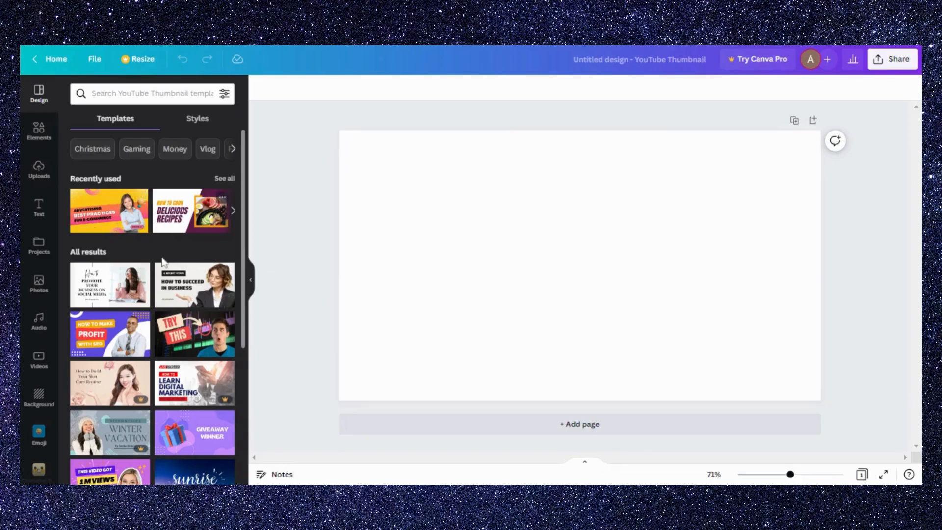
click(181, 299)
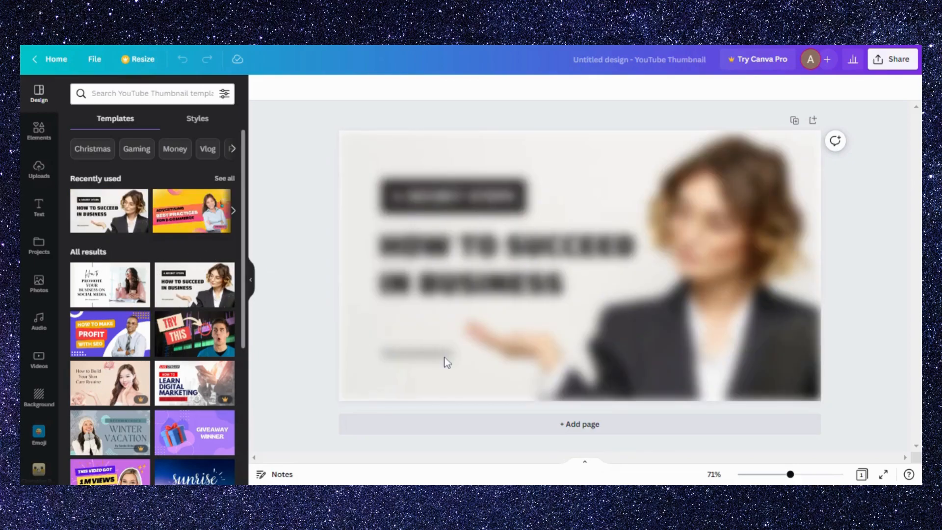
click(420, 363)
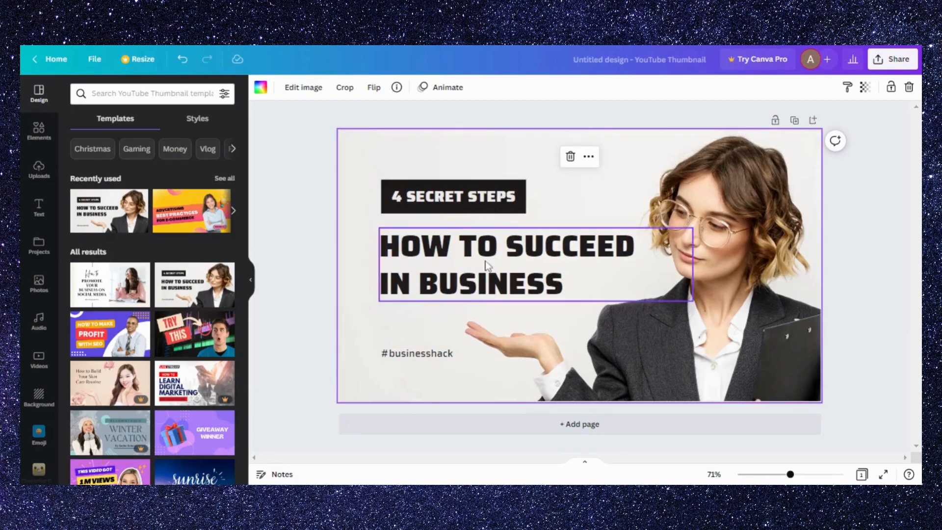
double_click(506, 289)
click(506, 289)
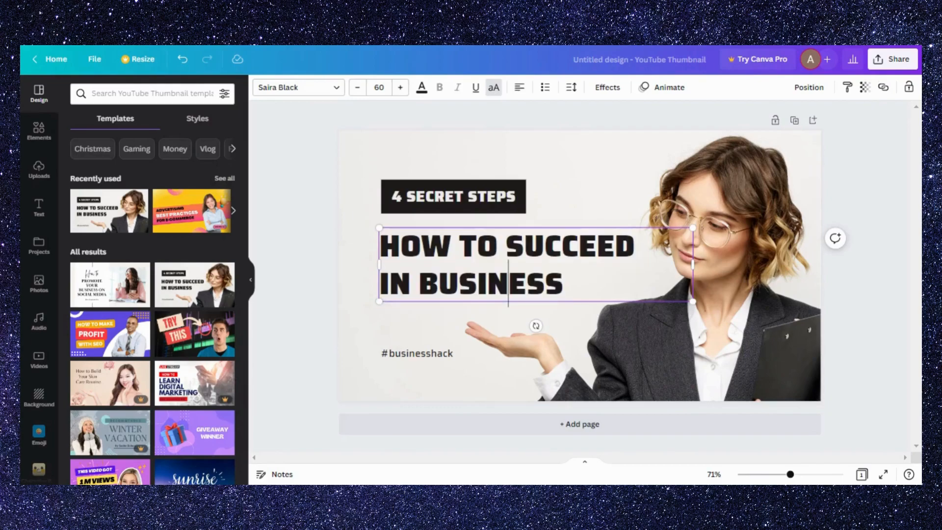
click(360, 329)
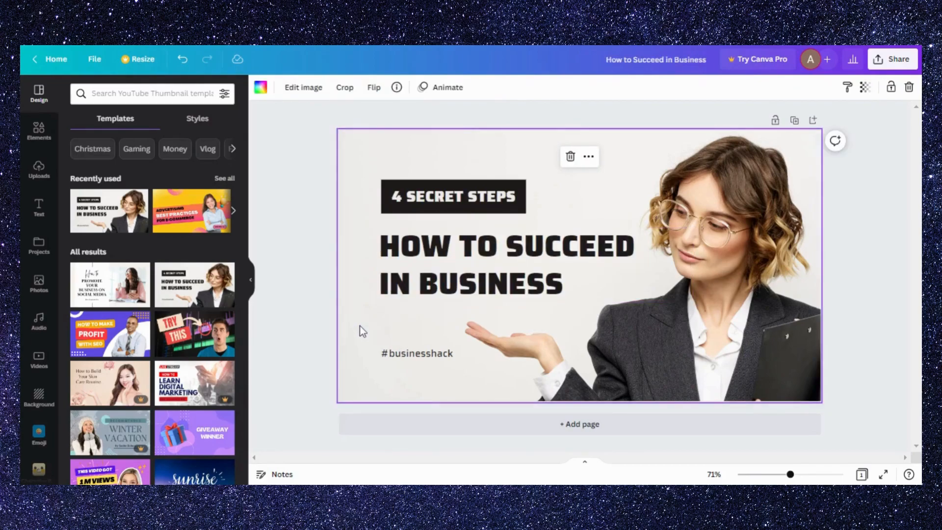
click(87, 68)
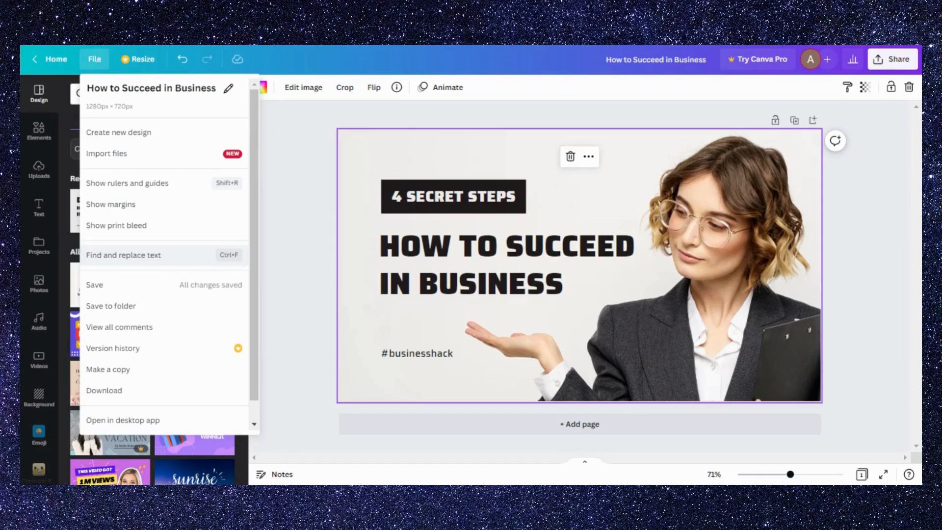
click(224, 266)
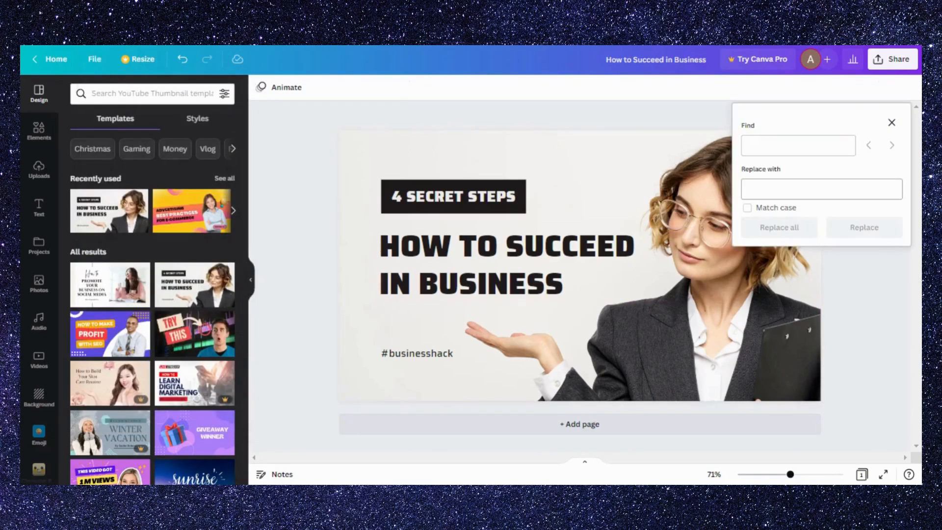
click(891, 123)
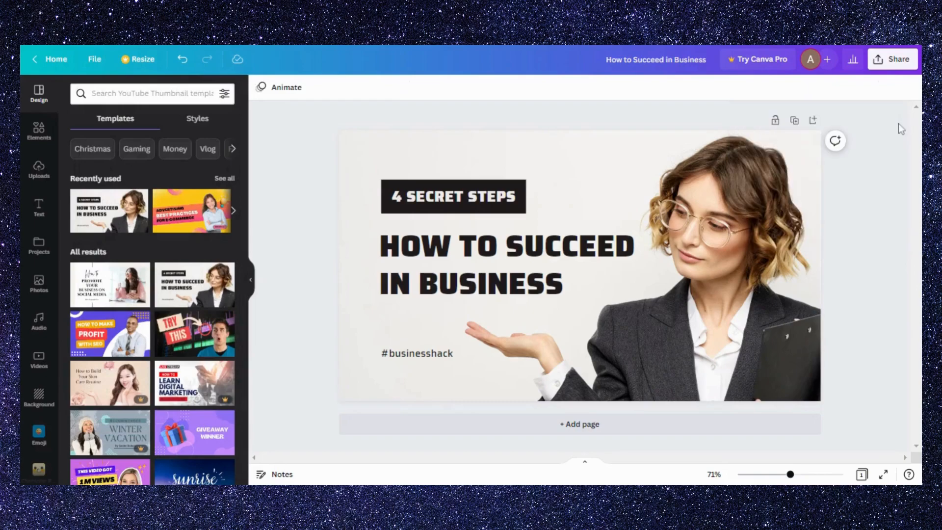
Step: Find "business" with case matching enabled and replace it with "work" in the hashtag text
key(ctrl+f)
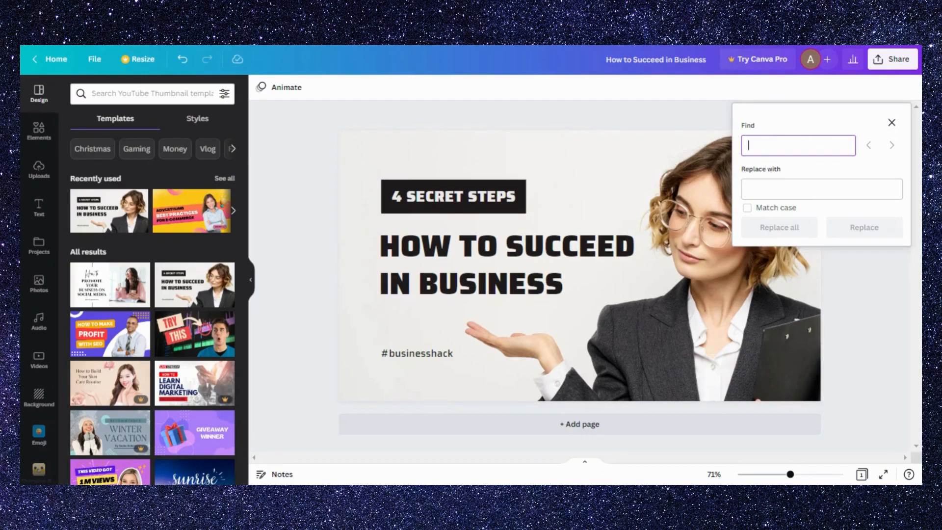
text(business)
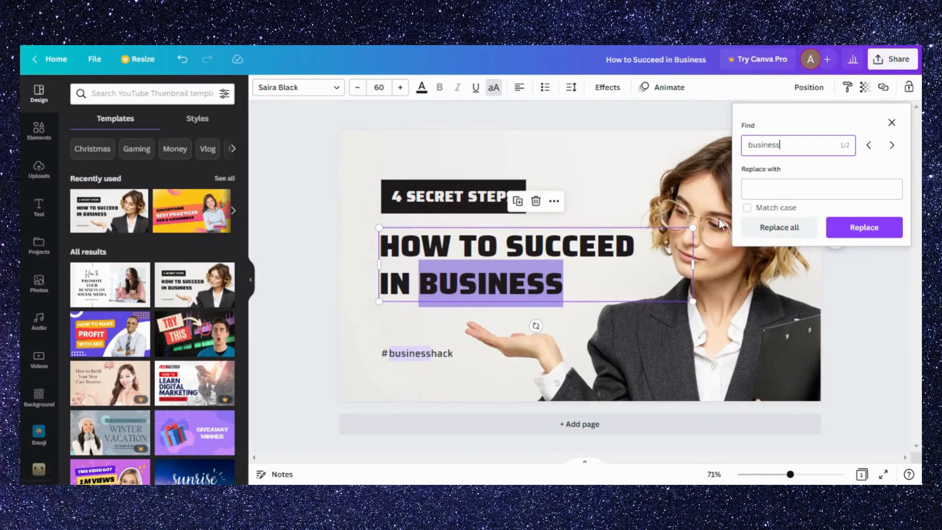
click(751, 189)
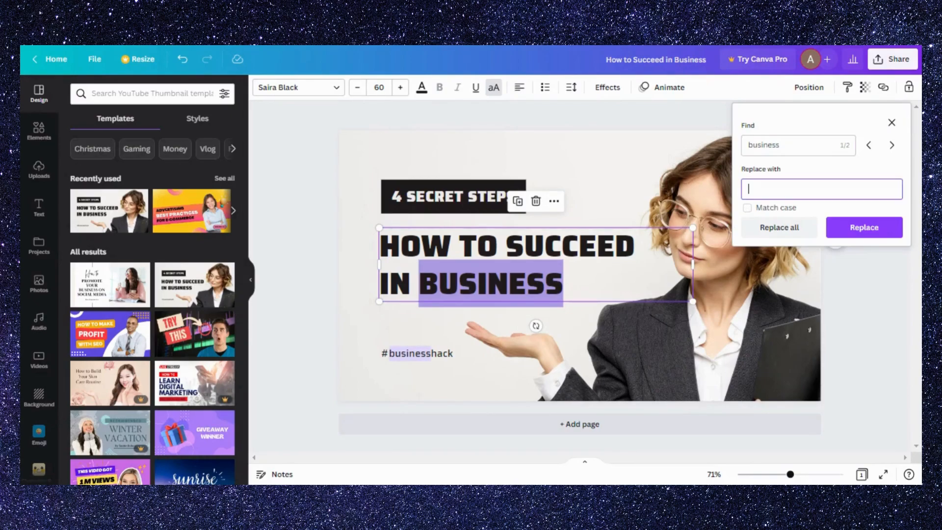
text(work)
click(748, 208)
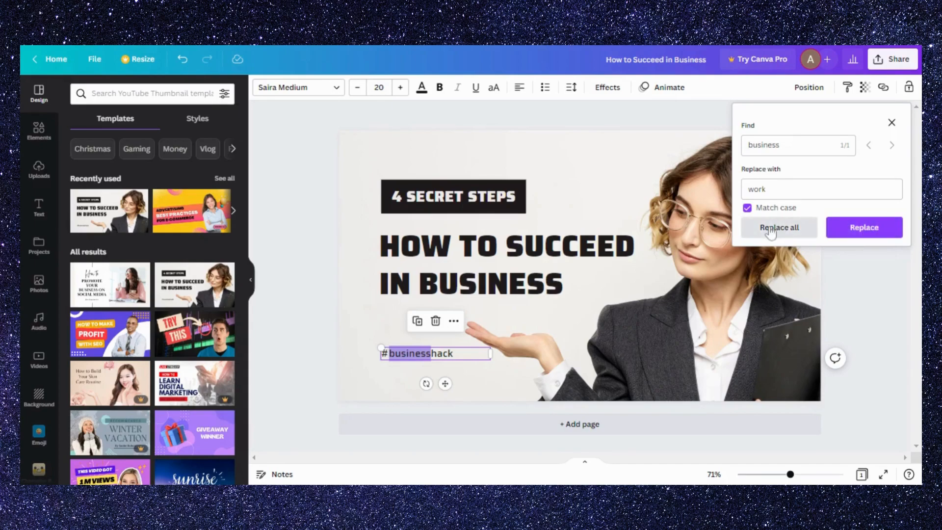
click(864, 230)
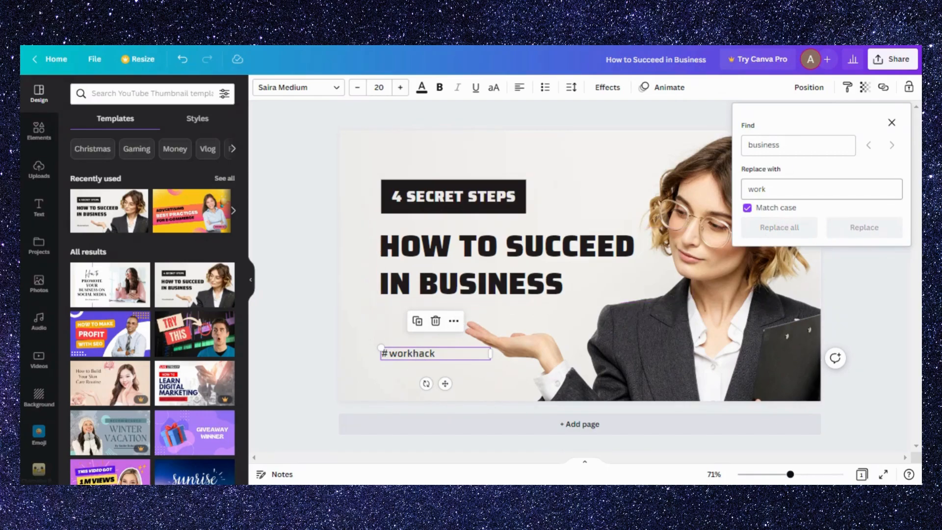
Step: Turn off case matching and replace all remaining occurrences of "business" with "work"
click(747, 209)
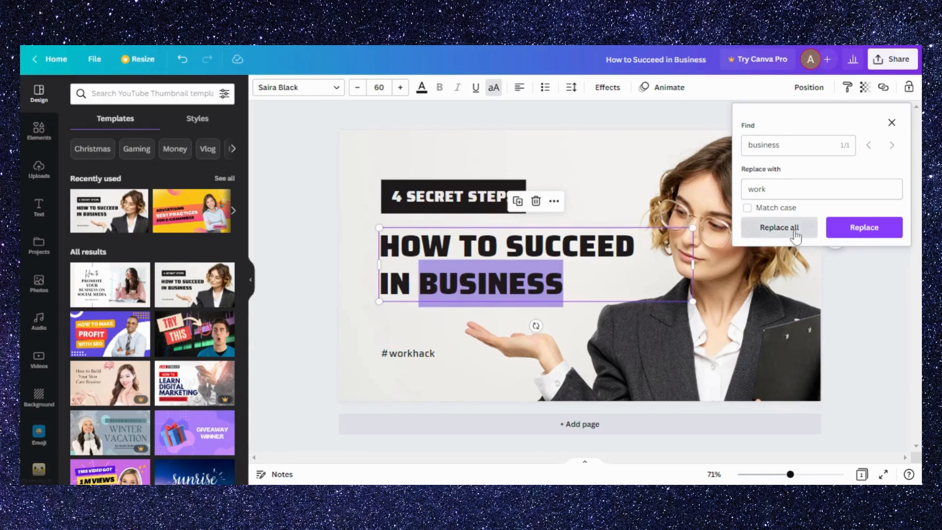
click(780, 227)
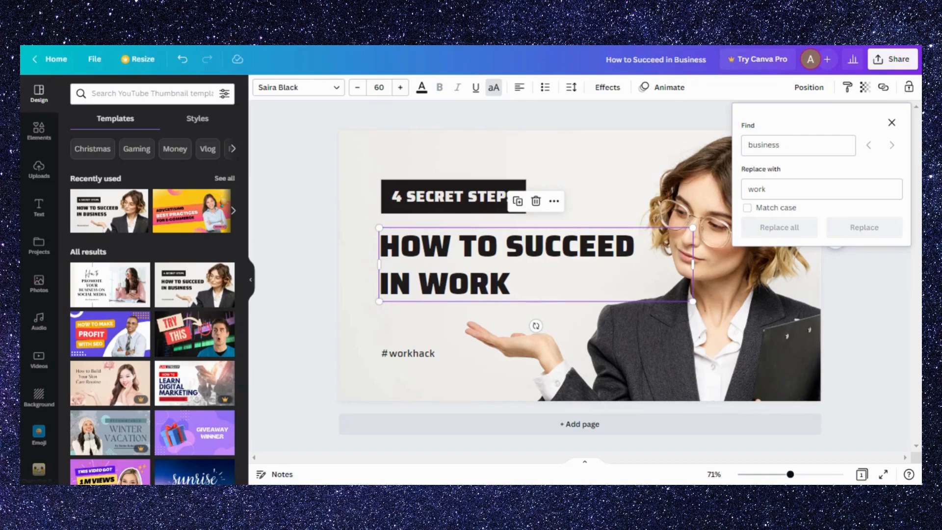
Step: Set the find text to "2022" and the replacement text to "2023"
click(780, 145)
key(BackSpace)
key(BackSpace)
key(BackSpace)
key(BackSpace)
key(BackSpace)
key(BackSpace)
key(BackSpace)
key(BackSpace)
text(2022)
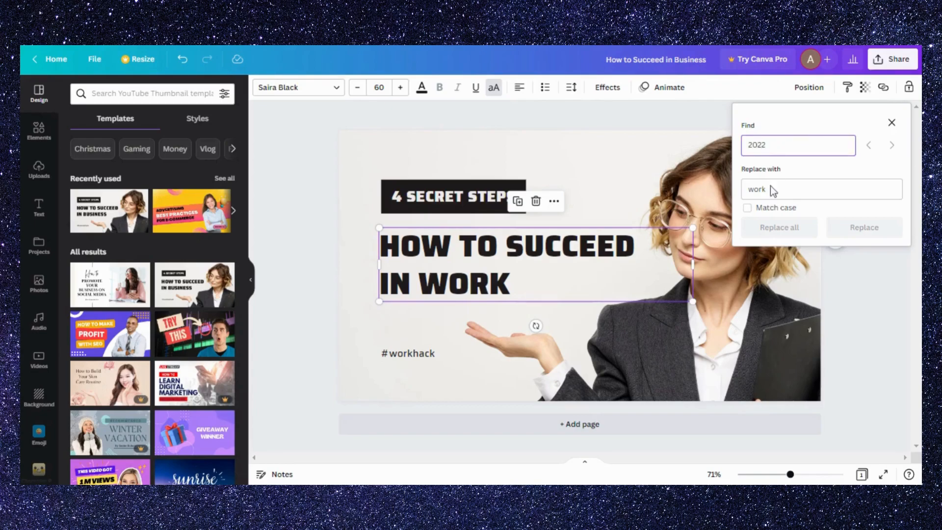
click(788, 191)
key(BackSpace)
key(BackSpace)
key(BackSpace)
key(BackSpace)
text(2023)
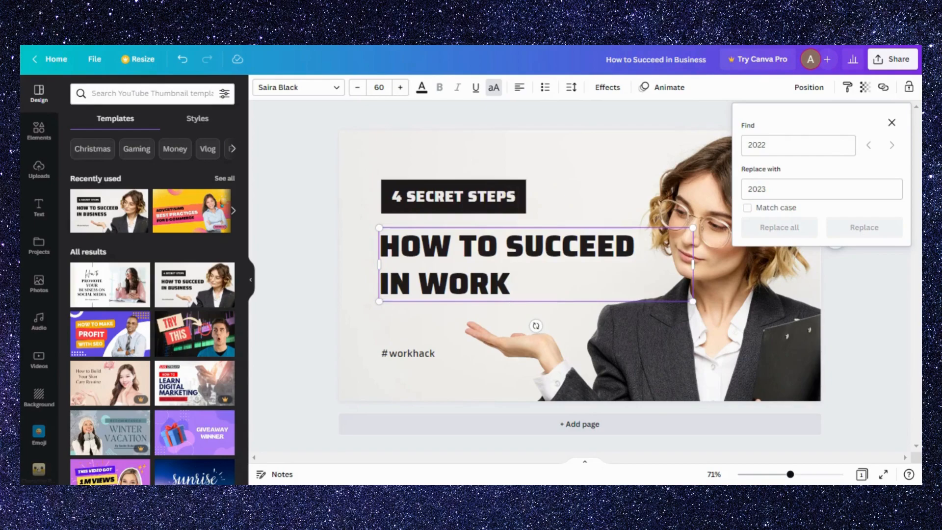
Step: Change the word "WORK" in the headline to "2022"
key(BackSpace)
key(BackSpace)
key(BackSpace)
key(BackSpace)
text(2022)
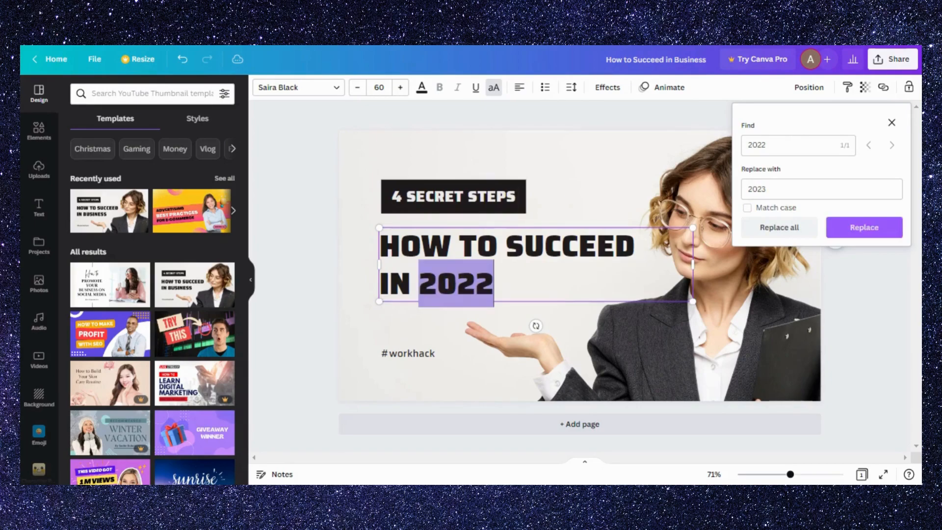
Step: Change the "4 SECRET STEPS" banner text to "2022" and replace all occurrences of "2022" with "2023"
click(449, 206)
click(448, 210)
text(2022)
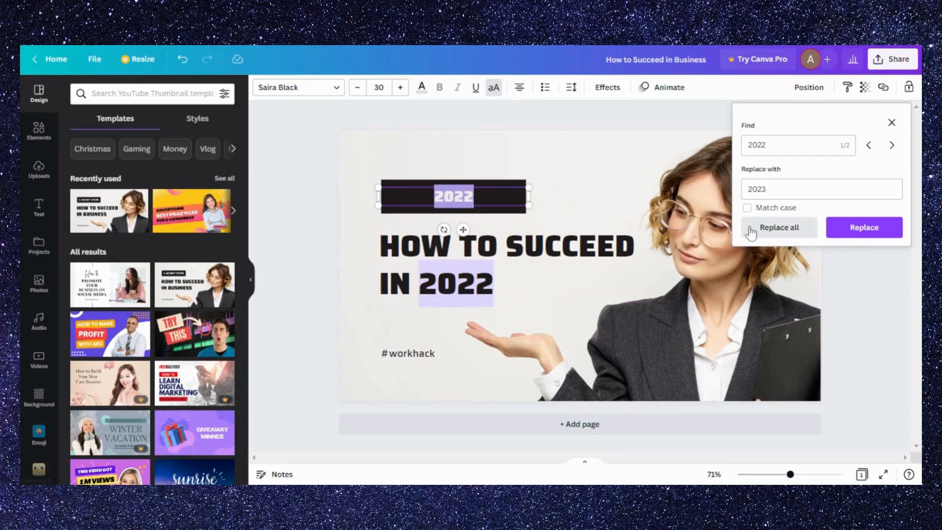
click(773, 235)
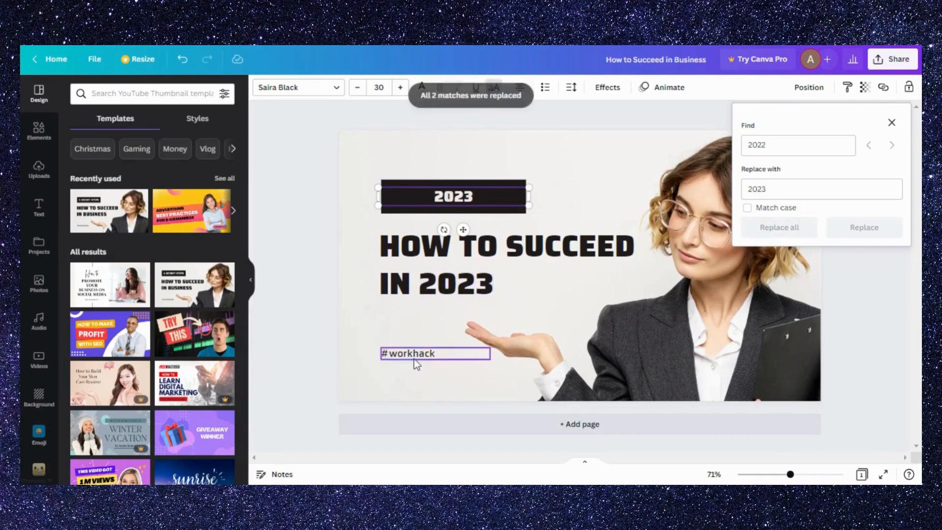